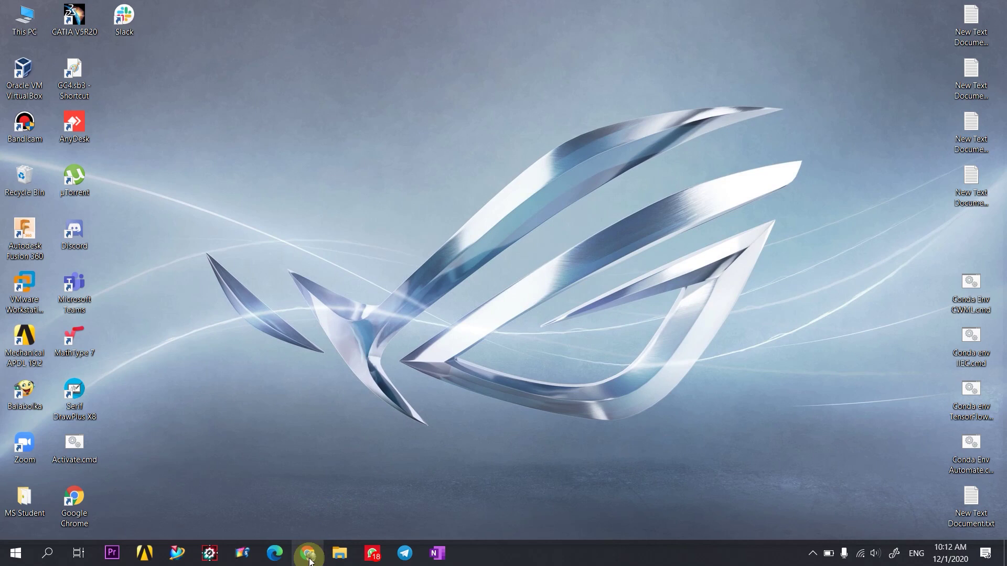
Open td.fastio.me's Get Free Google Shared Drive form in a maximized Chrome window
left_click(308, 553)
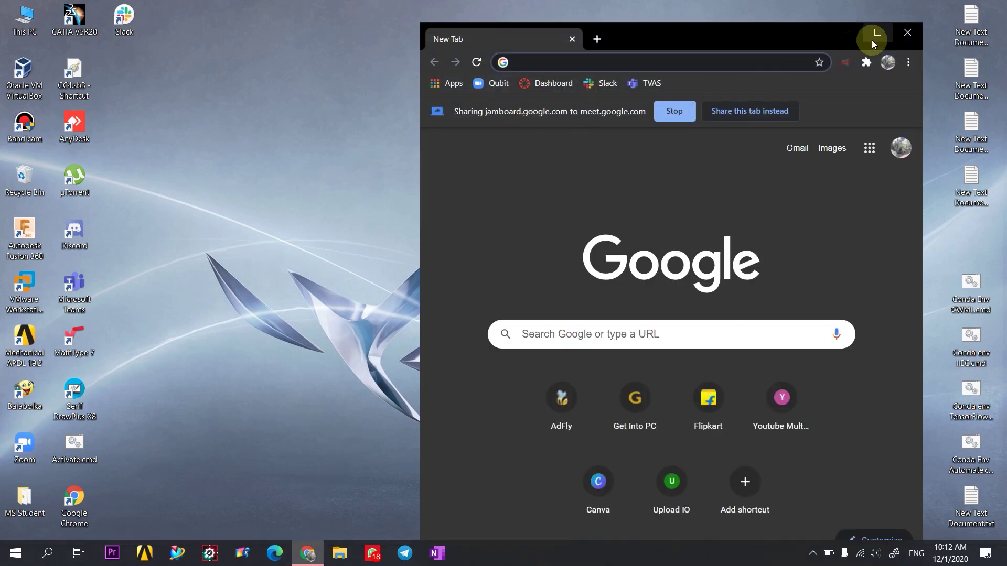
left_click(873, 39)
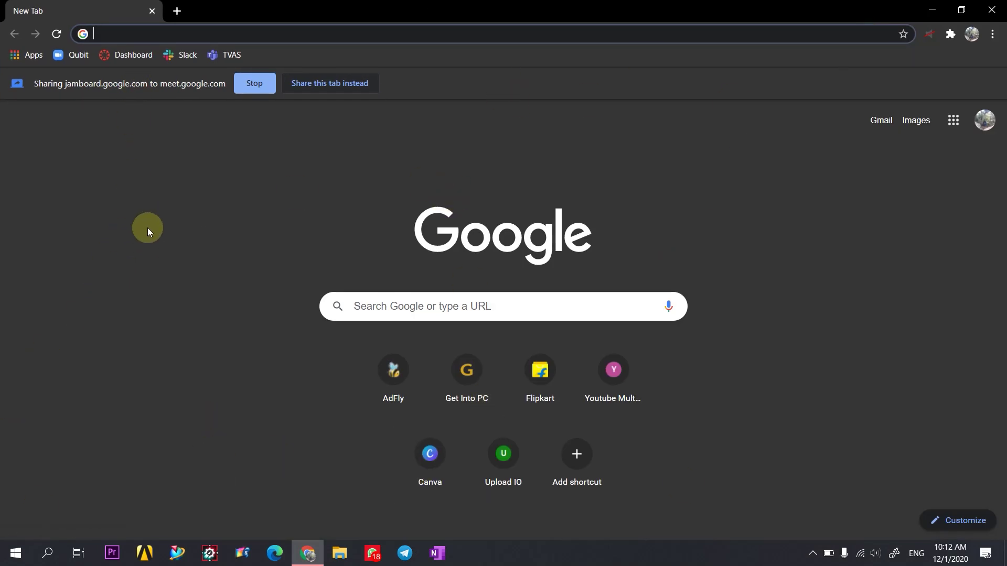
type("td.fast")
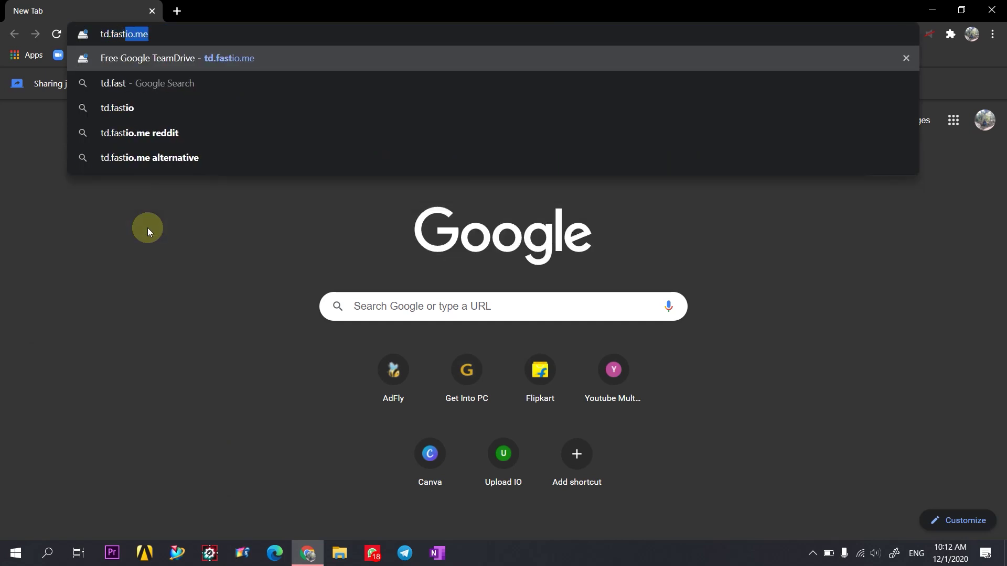
type("io.me")
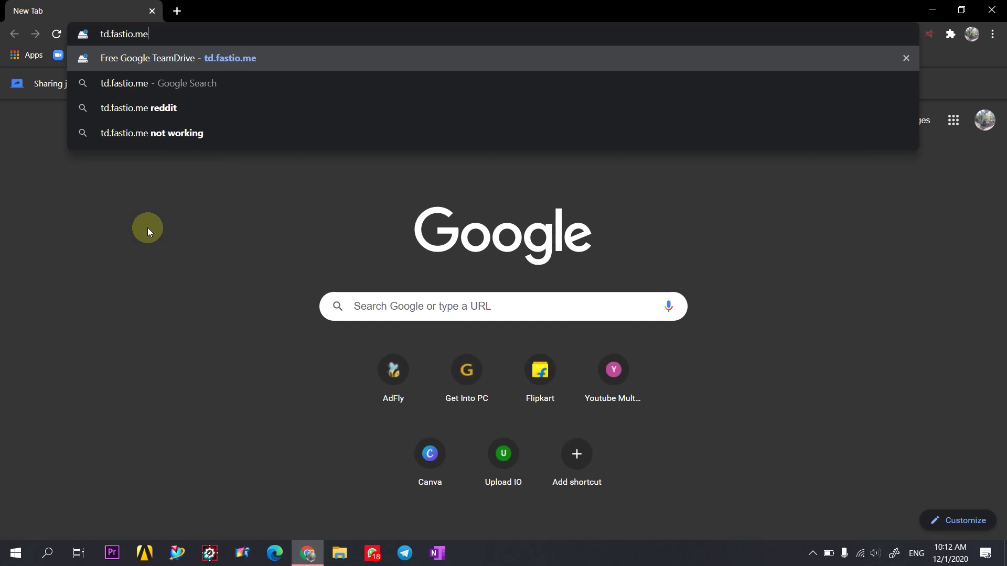
key("Return")
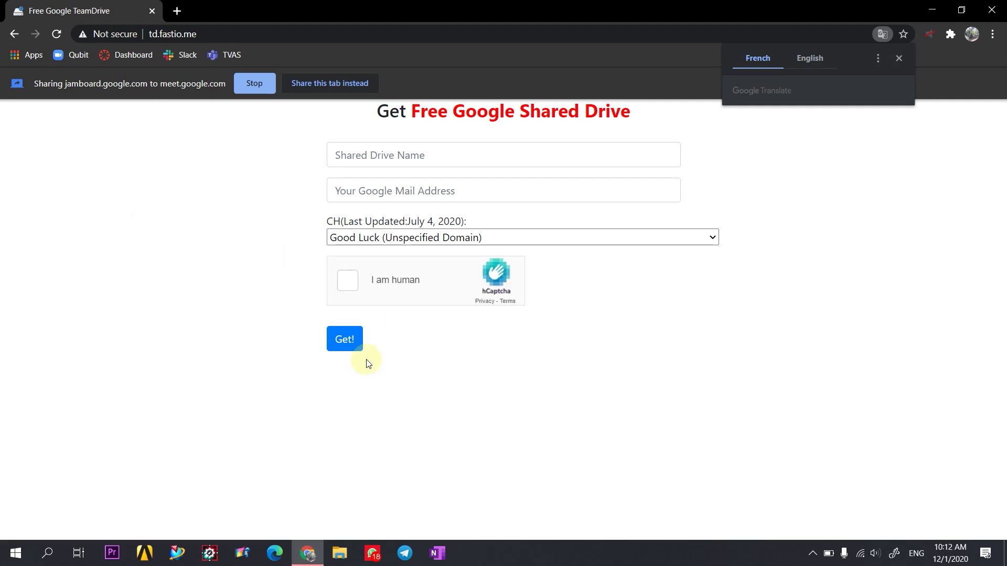
Dismiss the translation offer and open Google Drive in a new tab from the Apps grid
left_click(899, 59)
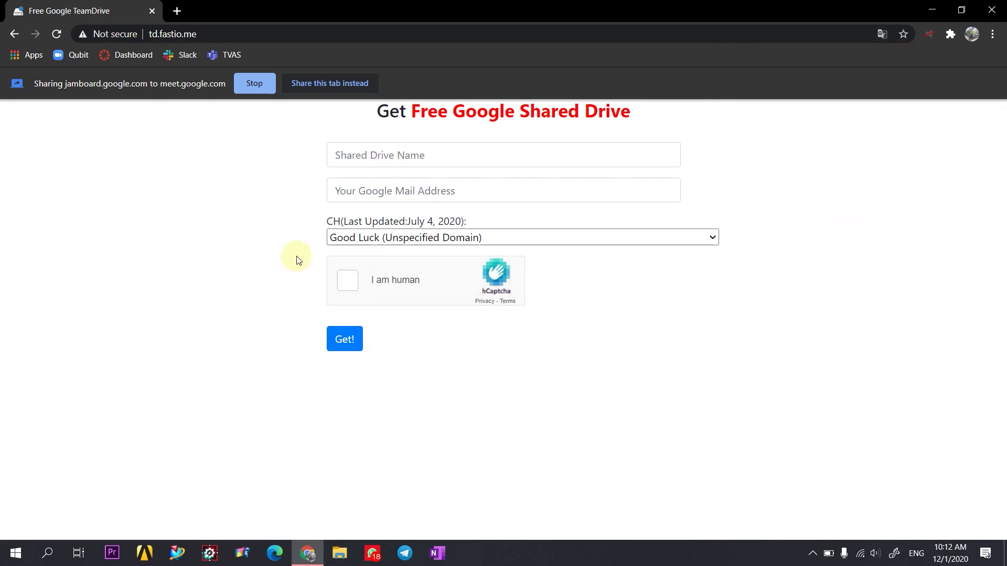
left_click(179, 10)
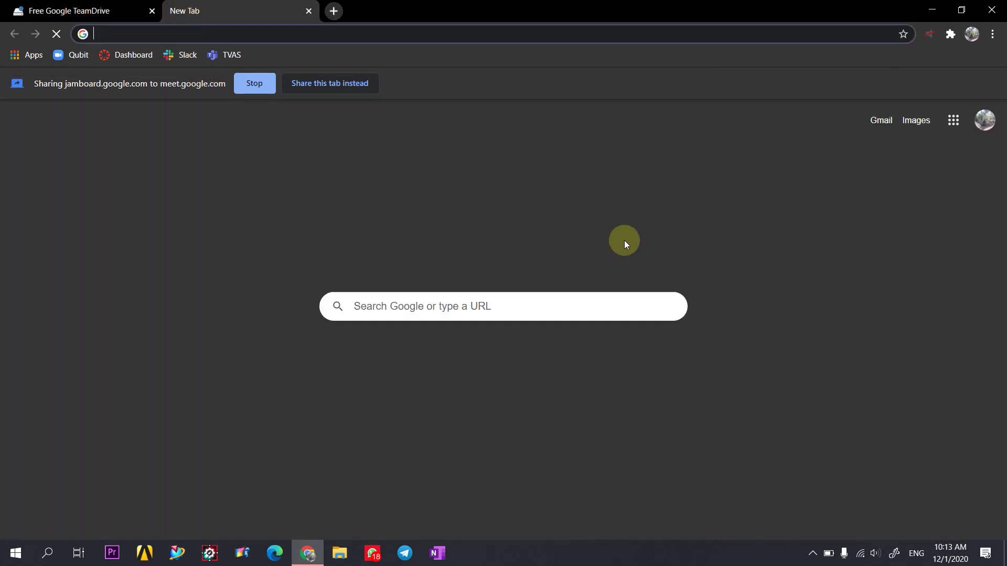
left_click(951, 120)
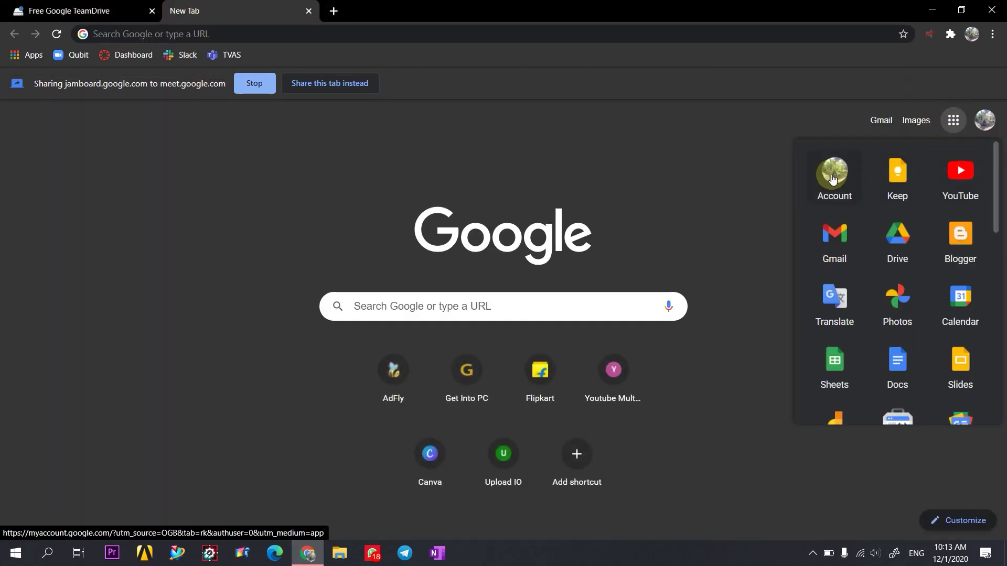
left_click(893, 244)
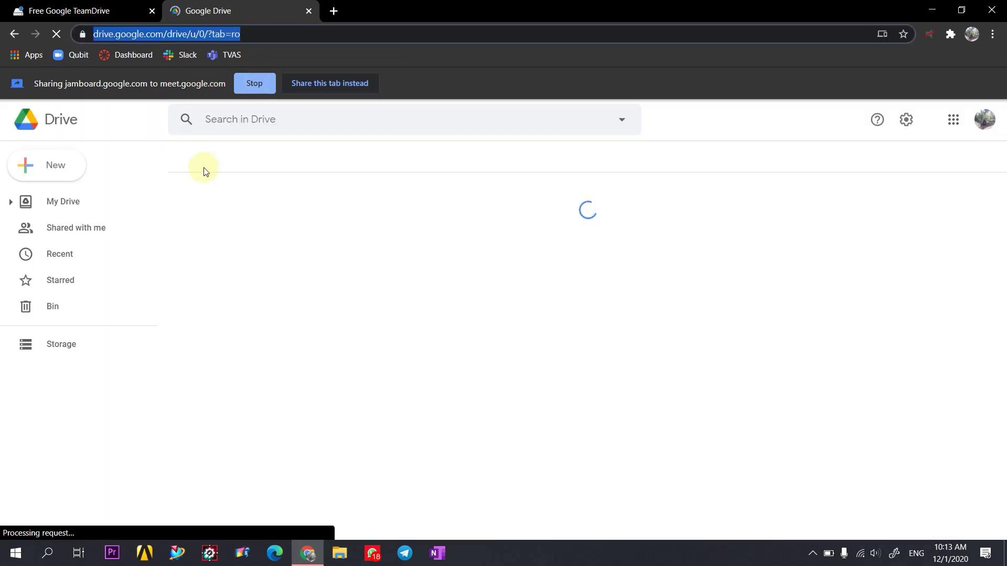
Check the signed-in account, view the empty Shared drives page, then return to the form tab
left_click(977, 126)
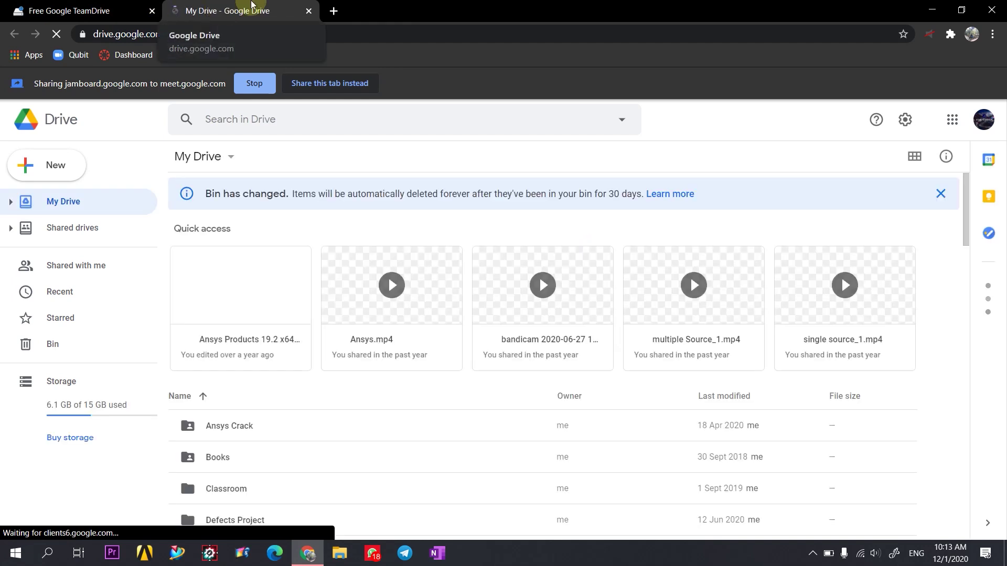
left_click(984, 119)
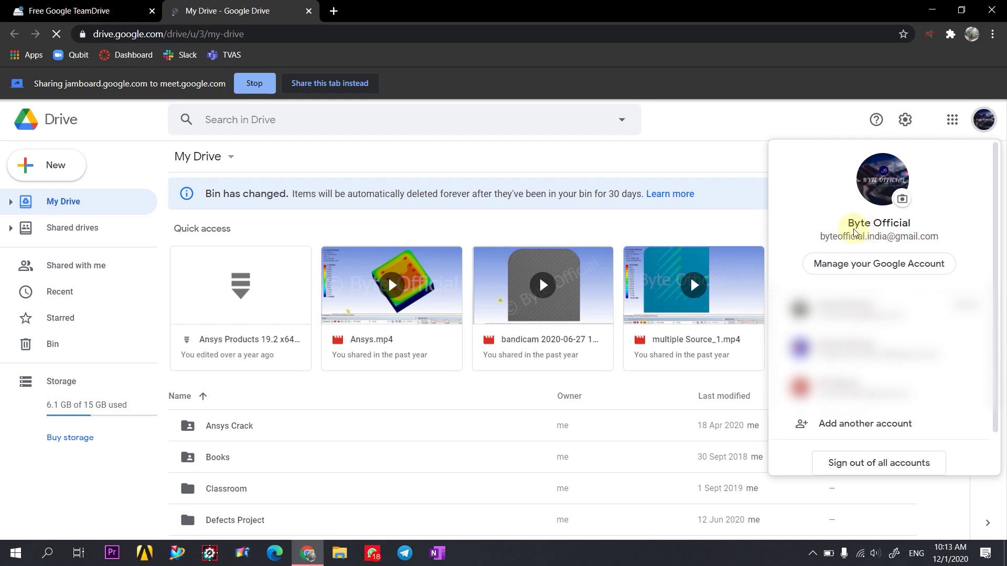
left_click(710, 128)
left_click(368, 243)
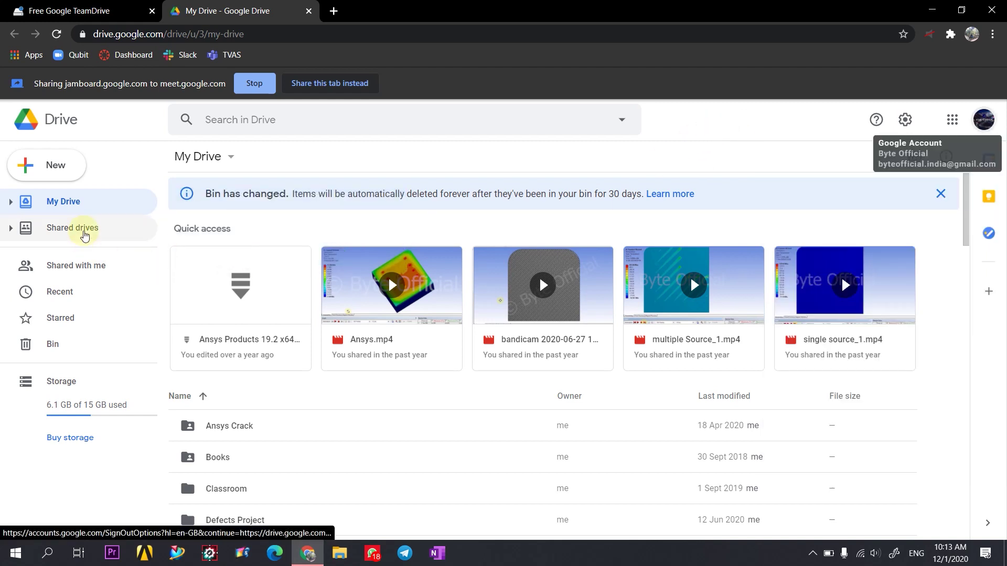
left_click(83, 230)
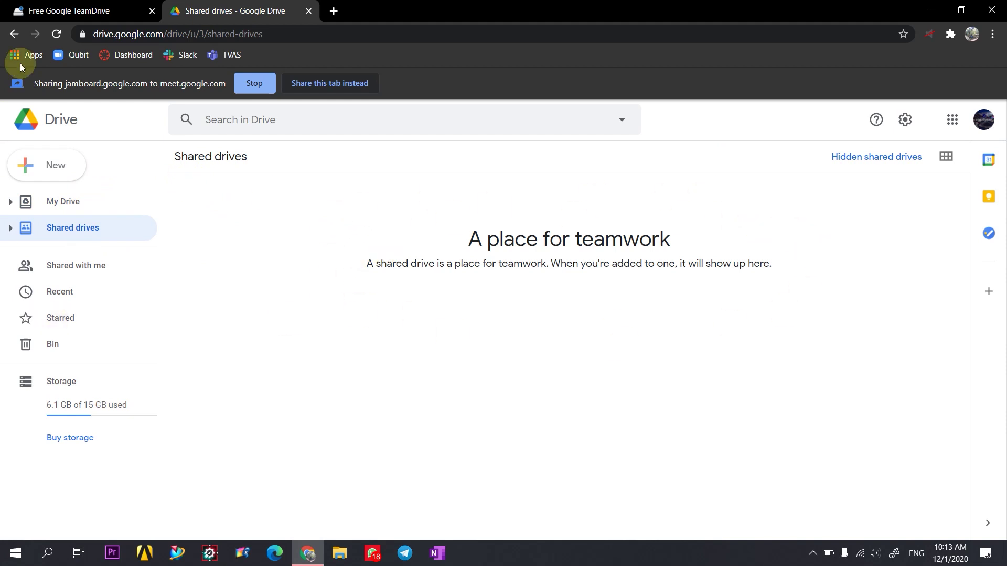
left_click(55, 11)
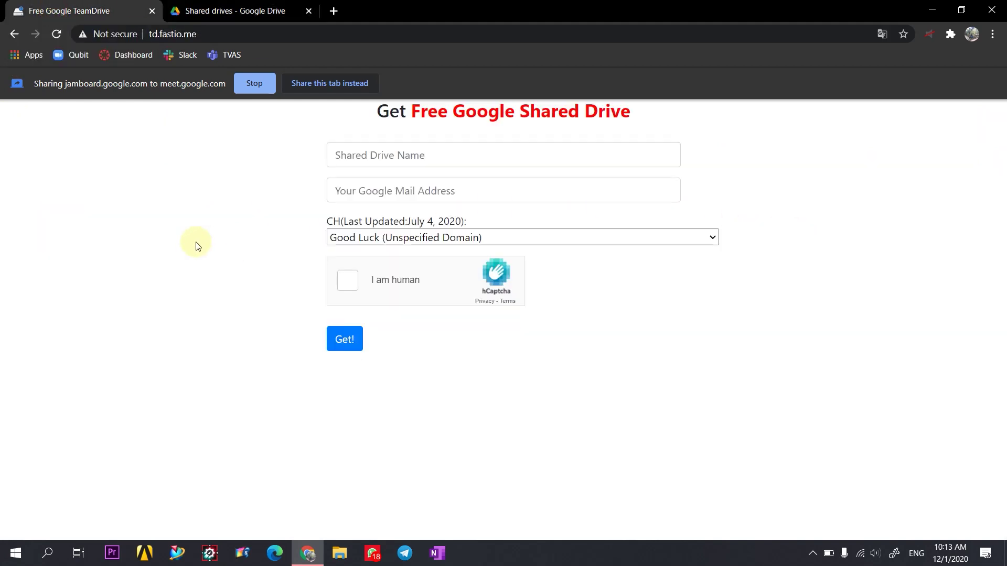
Fill the drive name and Google e-mail address from the browser's saved suggestions
left_click(375, 158)
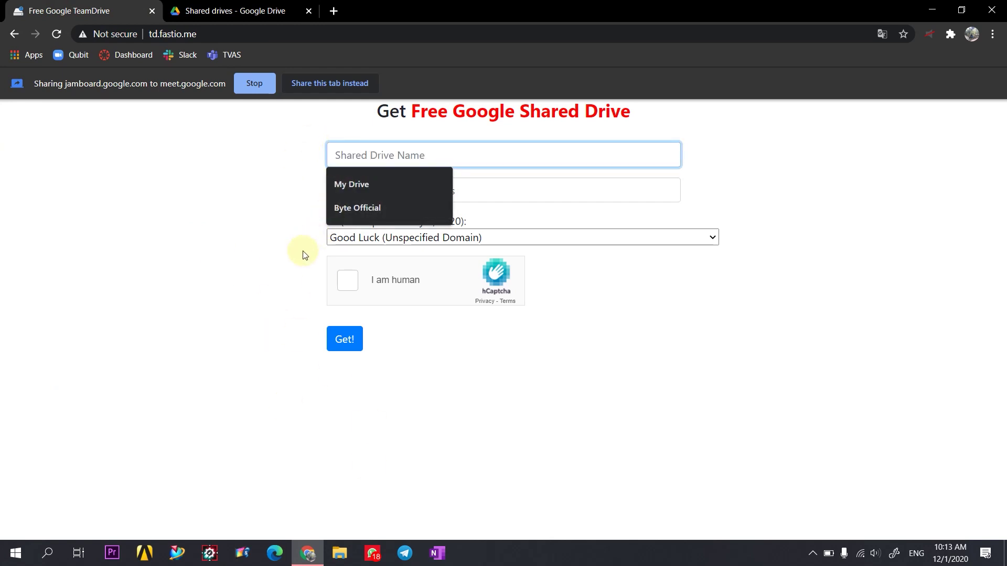
left_click(349, 209)
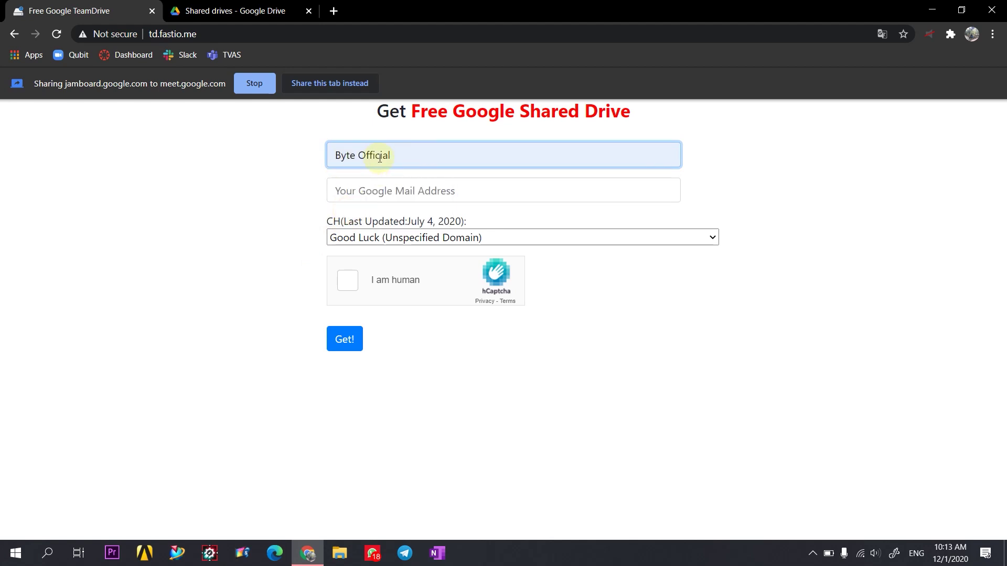
left_click(367, 192)
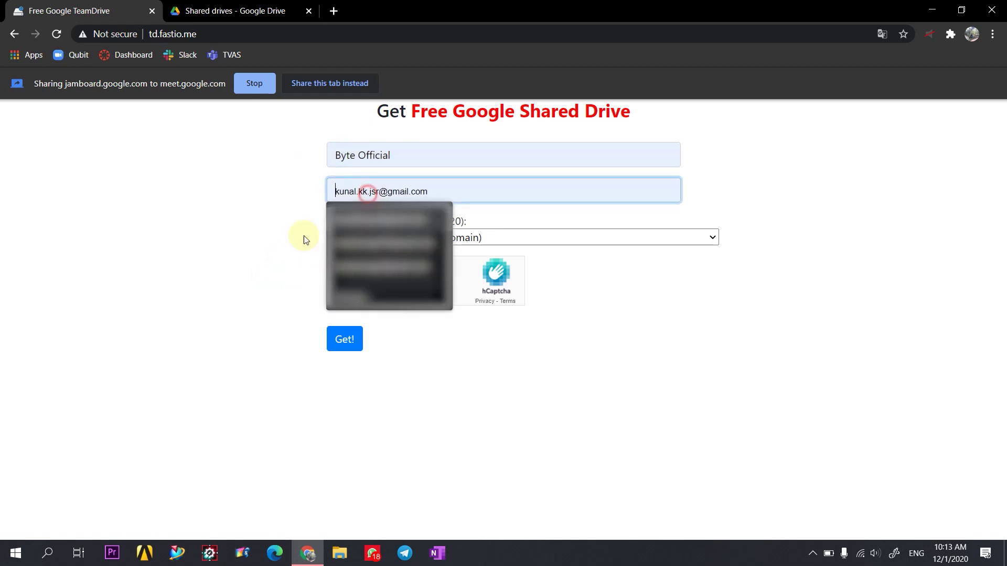
type("byte")
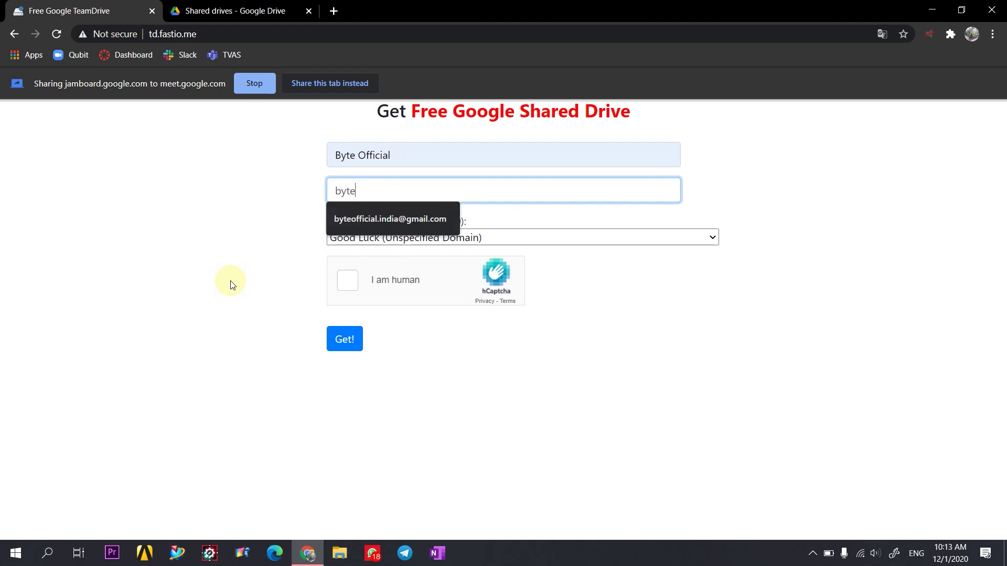
key("Down")
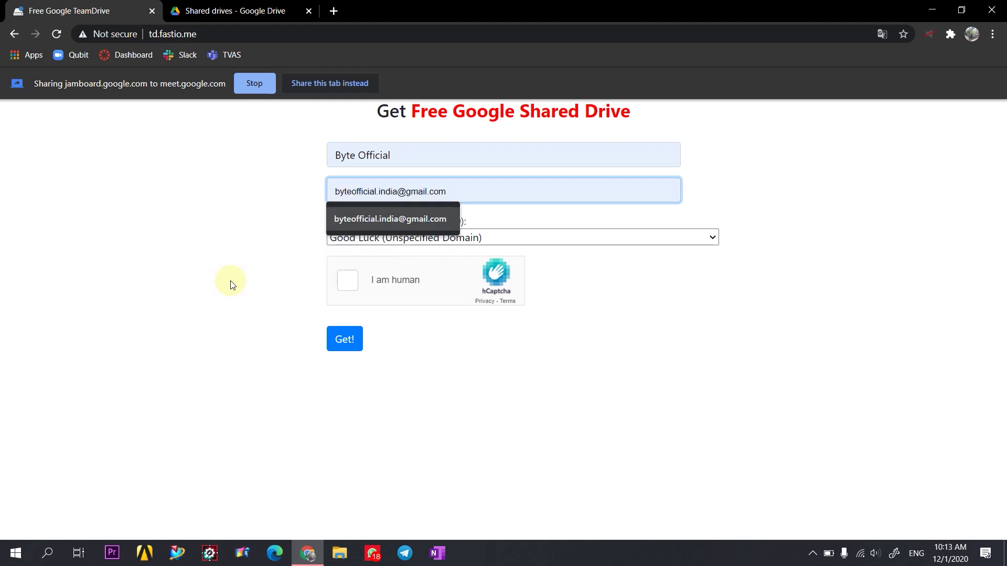
key("Return")
left_click(231, 283)
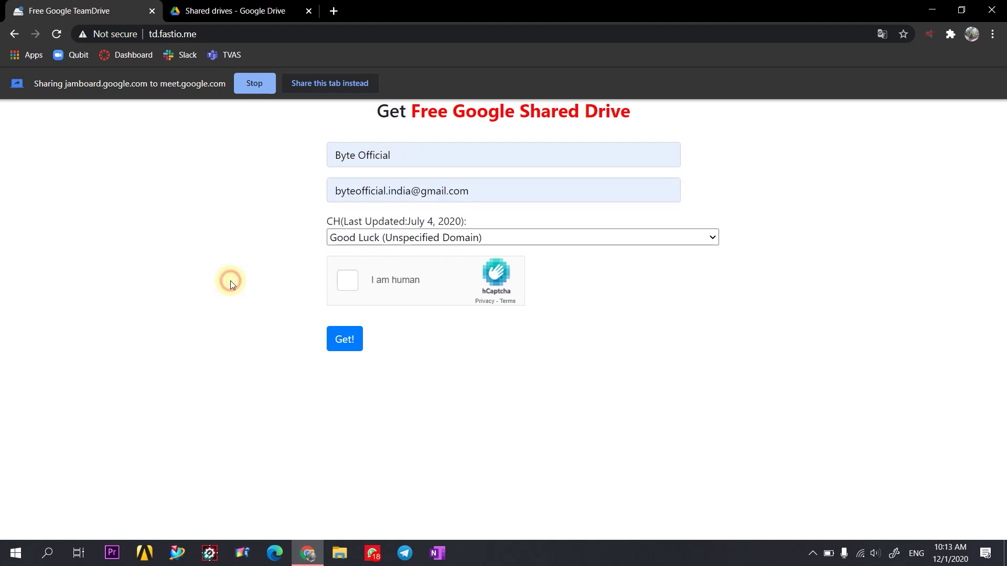
Choose the Changhua County Line West Elementary School (sces.chc.edu.tw) domain and start the hCaptcha check
left_click(439, 240)
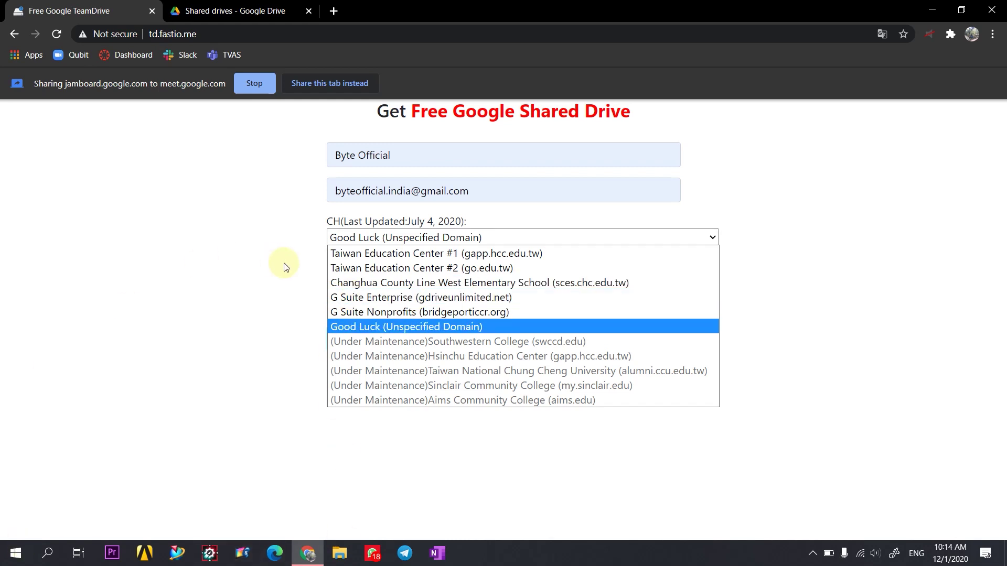
left_click(546, 283)
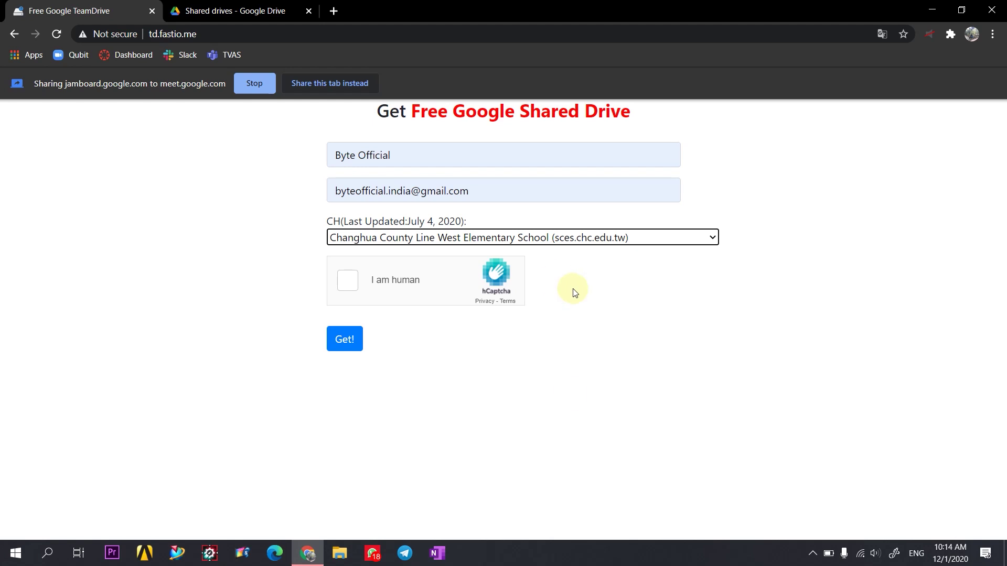
left_click(347, 280)
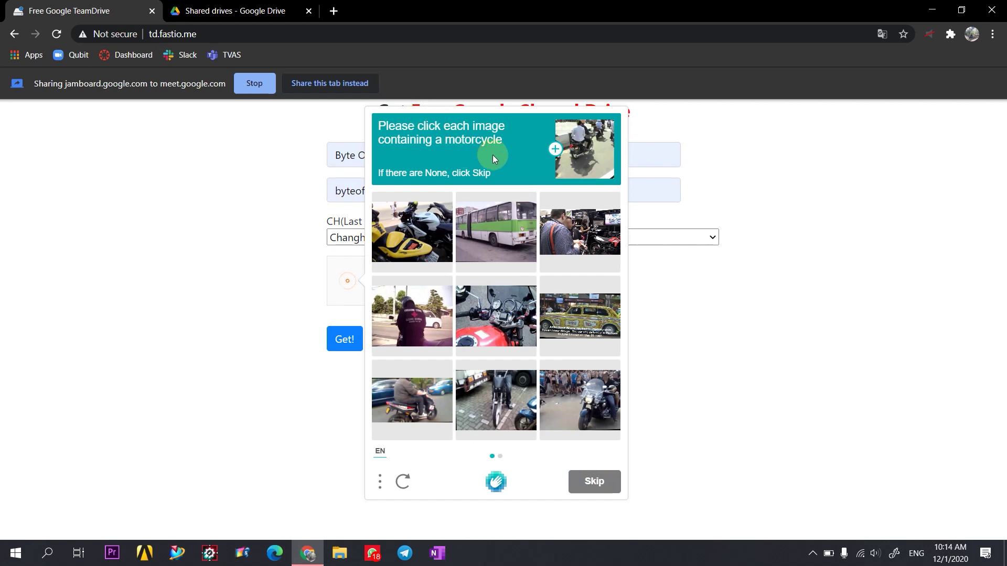
Select all six motorcycle images in the first hCaptcha set and continue to the next
left_click(396, 234)
left_click(498, 324)
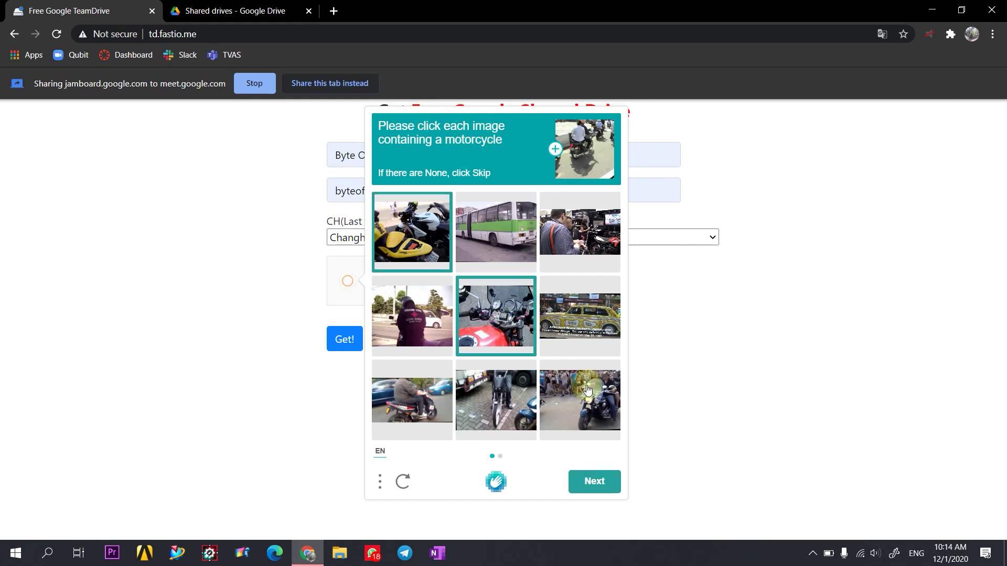
left_click(586, 386)
left_click(467, 392)
left_click(400, 390)
left_click(406, 338)
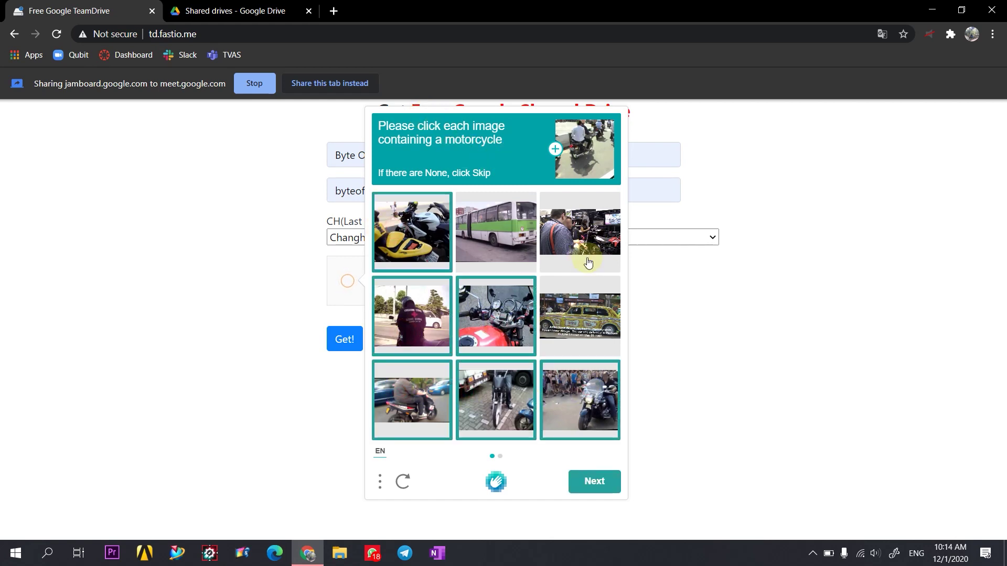
left_click(591, 489)
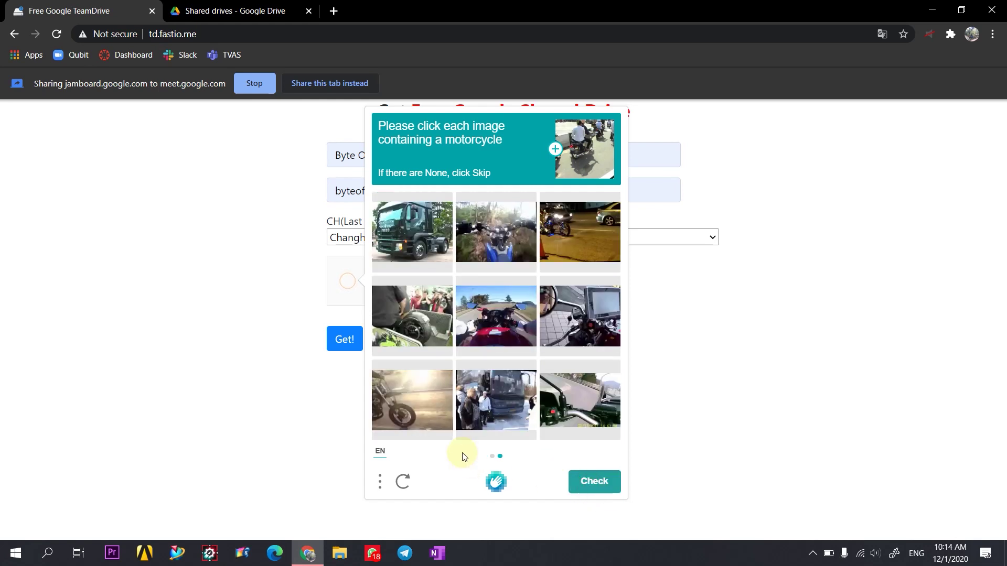
Select the seven motorcycle images in the second set and submit the challenge
left_click(404, 414)
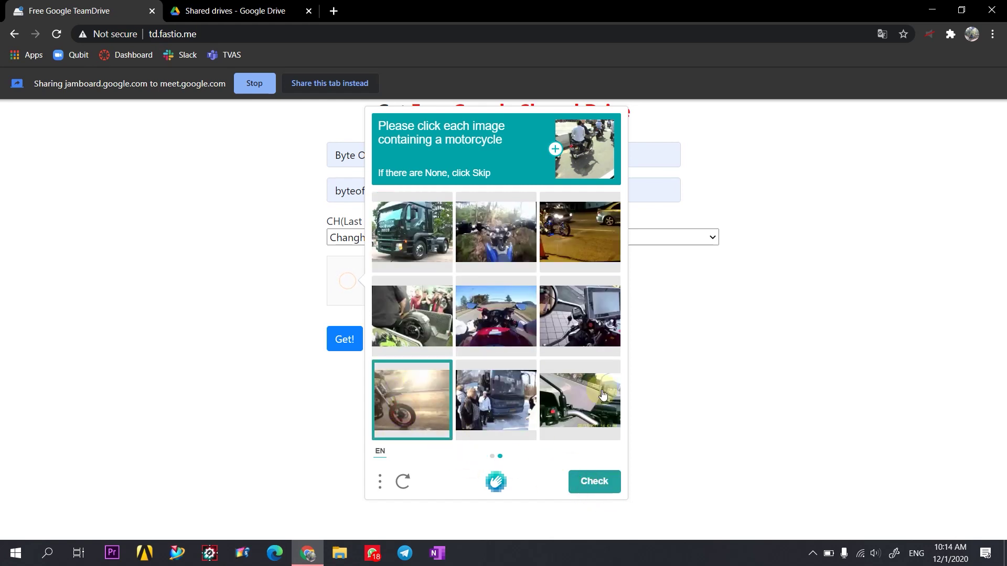
left_click(597, 321)
left_click(428, 320)
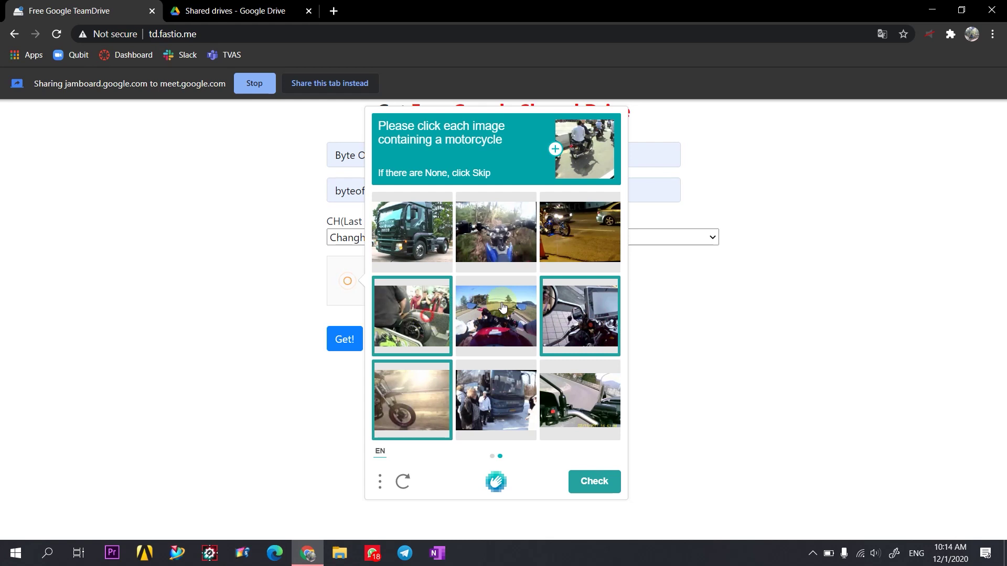
left_click(498, 307)
left_click(608, 239)
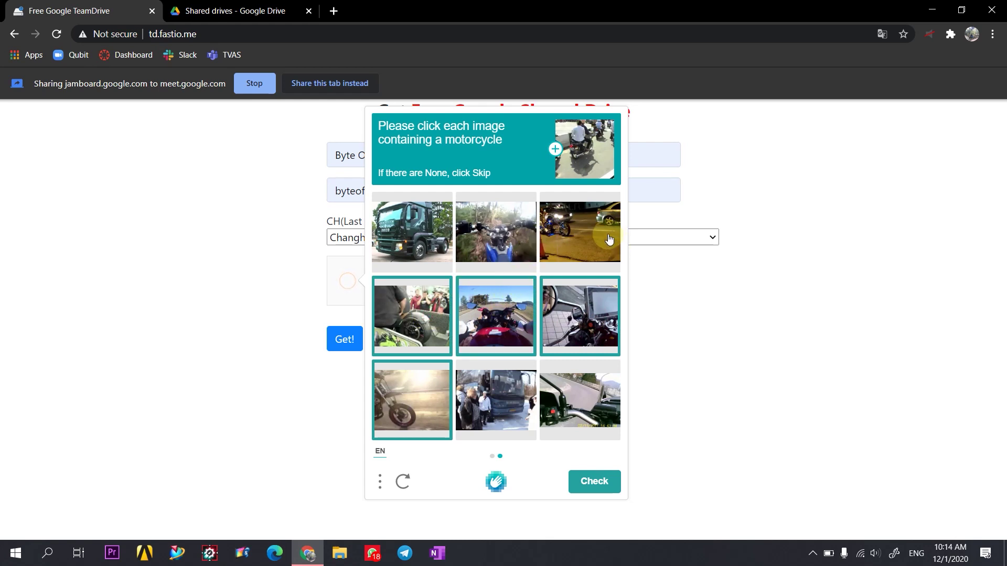
left_click(506, 238)
left_click(577, 243)
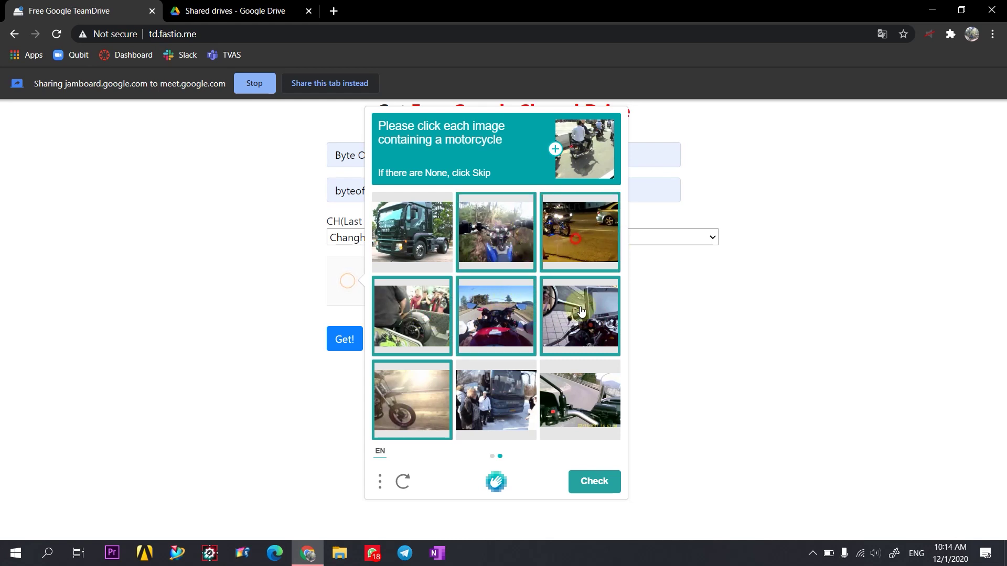
left_click(590, 482)
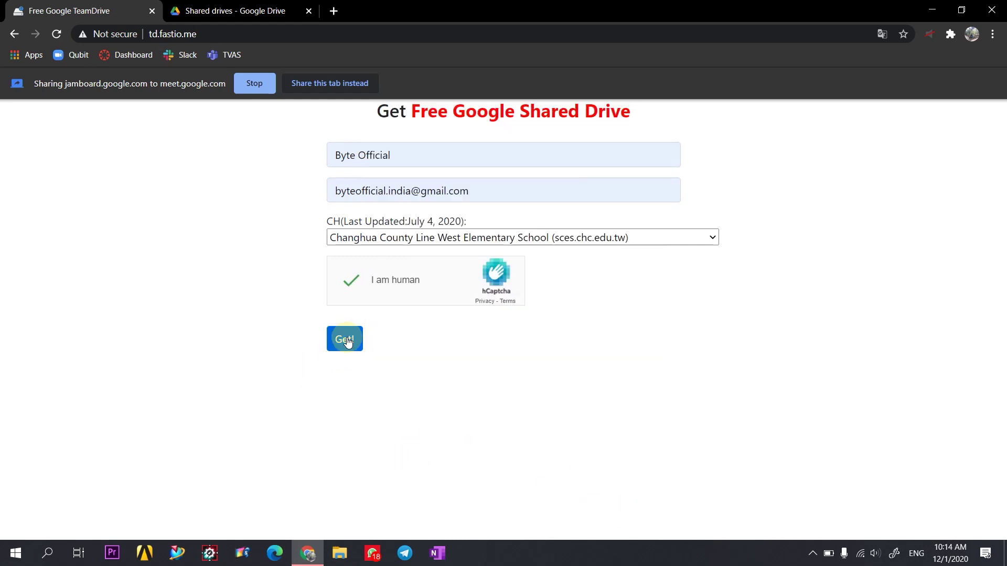
Submit the request with Get! and acknowledge the 'OK!' alert
left_click(346, 340)
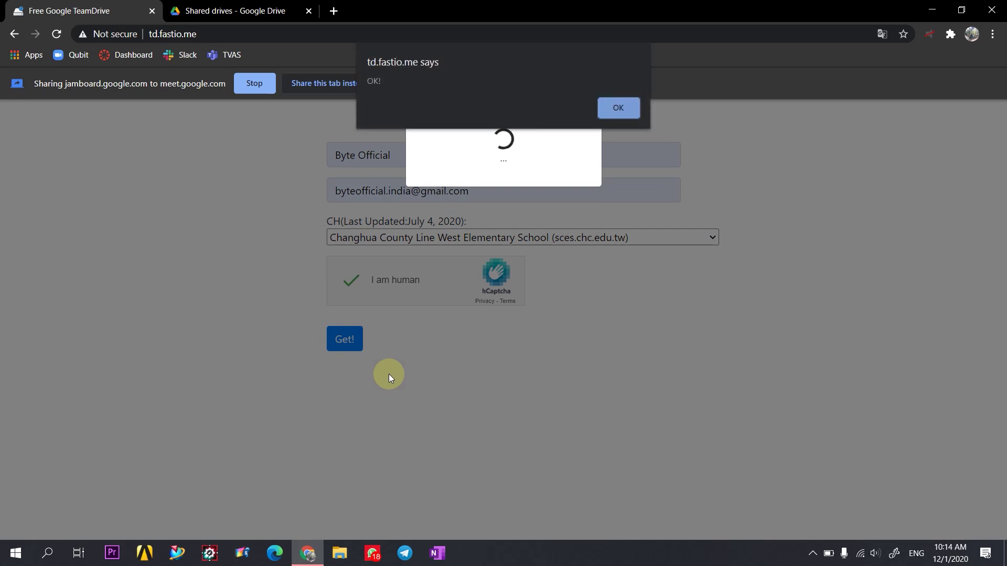
left_click(610, 112)
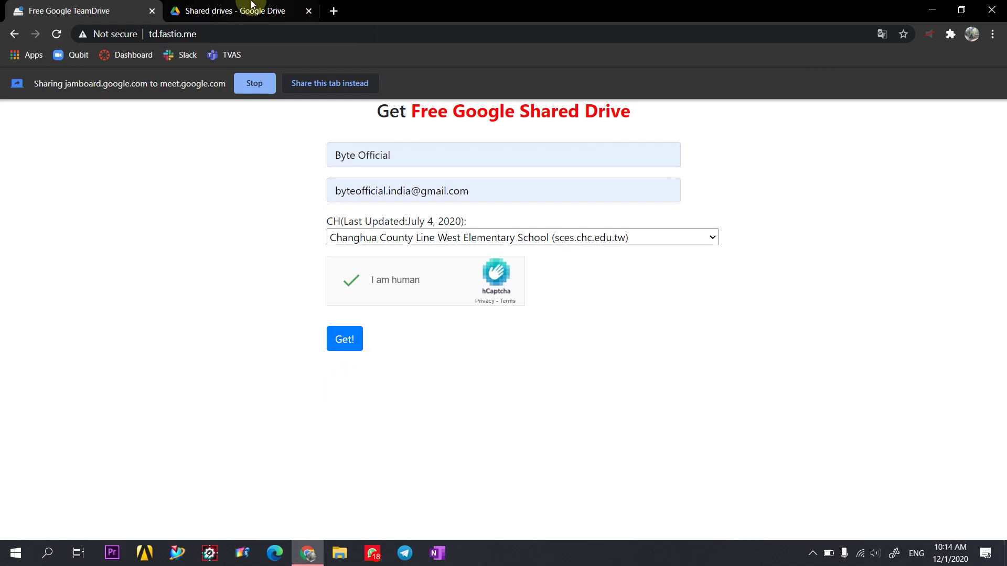
Reload the Shared drives tab repeatedly, dismissing the folder-sharing tip, to look for the new drive
left_click(265, 12)
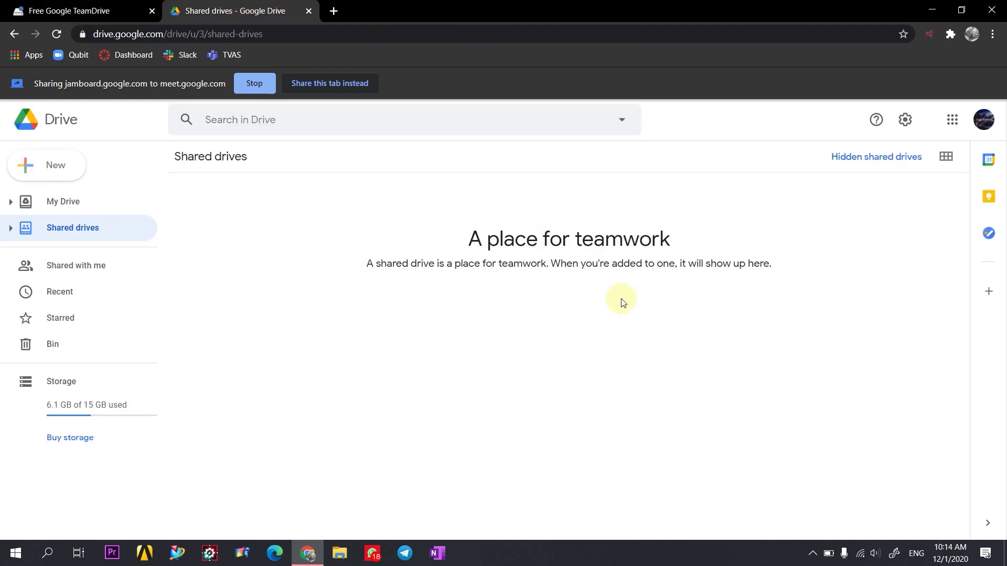
left_click(56, 35)
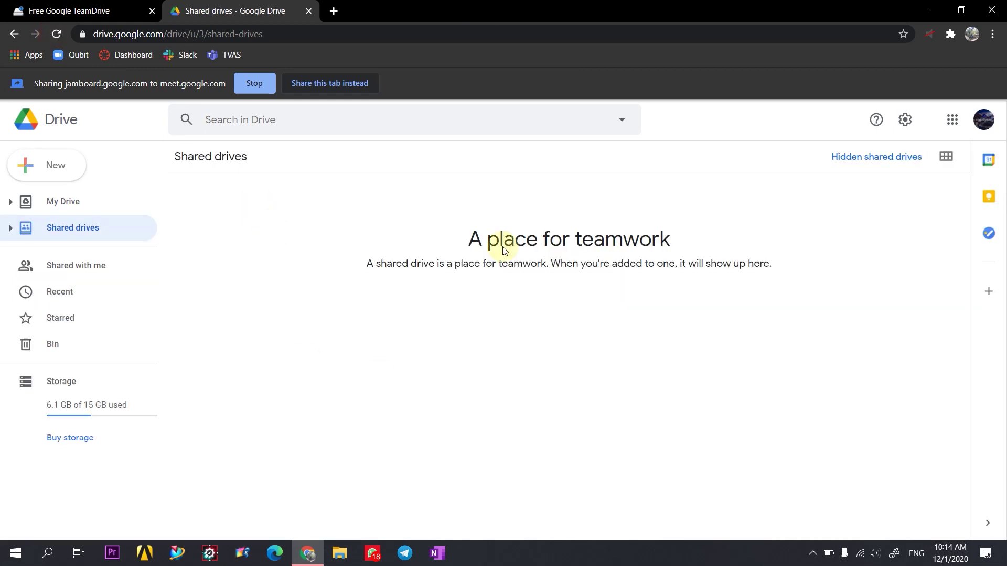
left_click(59, 34)
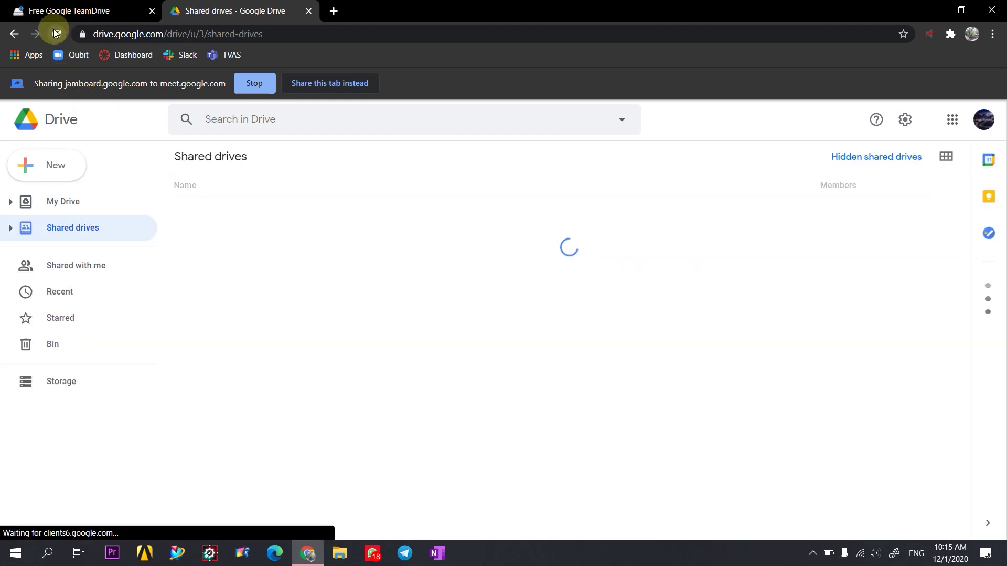
left_click(94, 6)
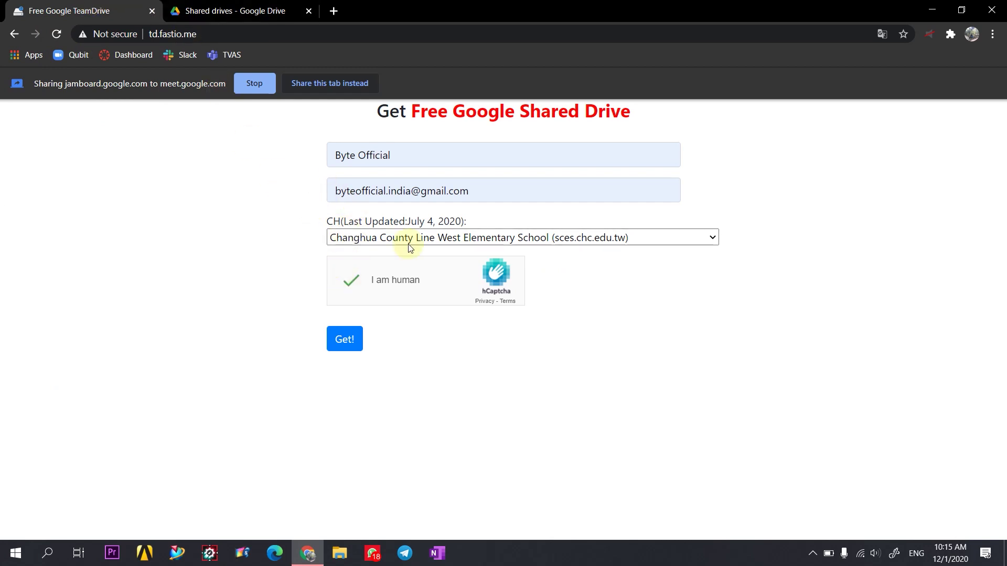
left_click(220, 10)
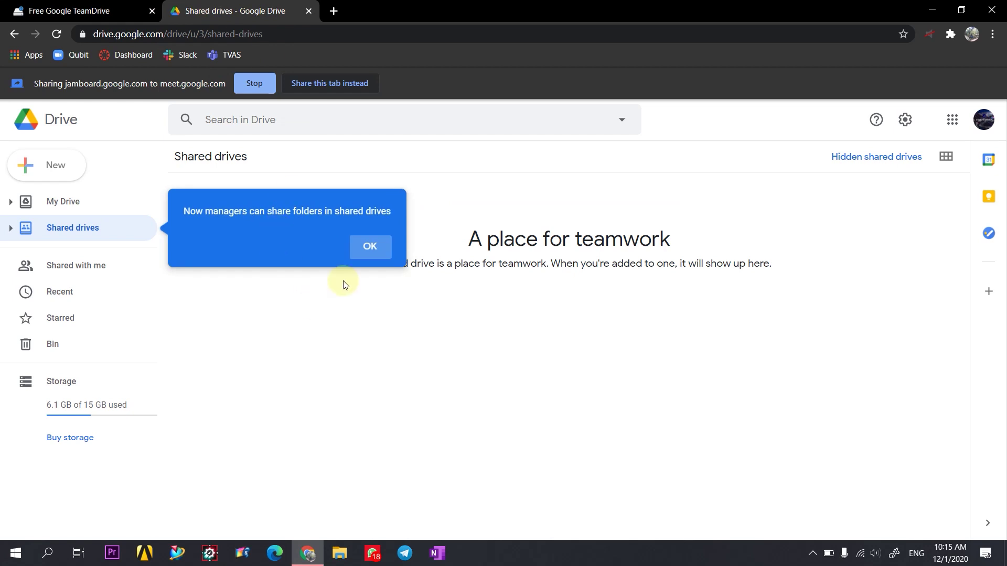
left_click(370, 247)
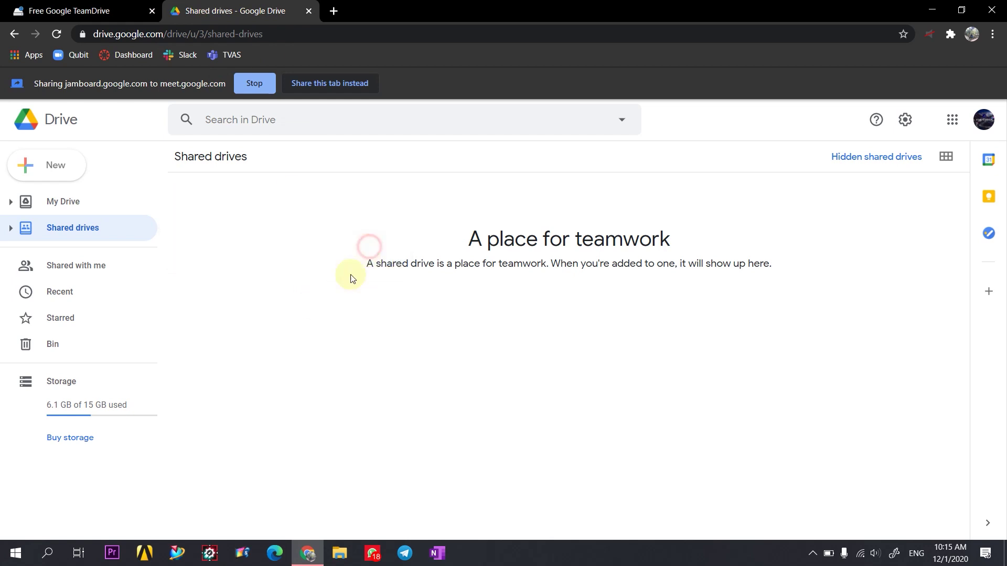
left_click(53, 34)
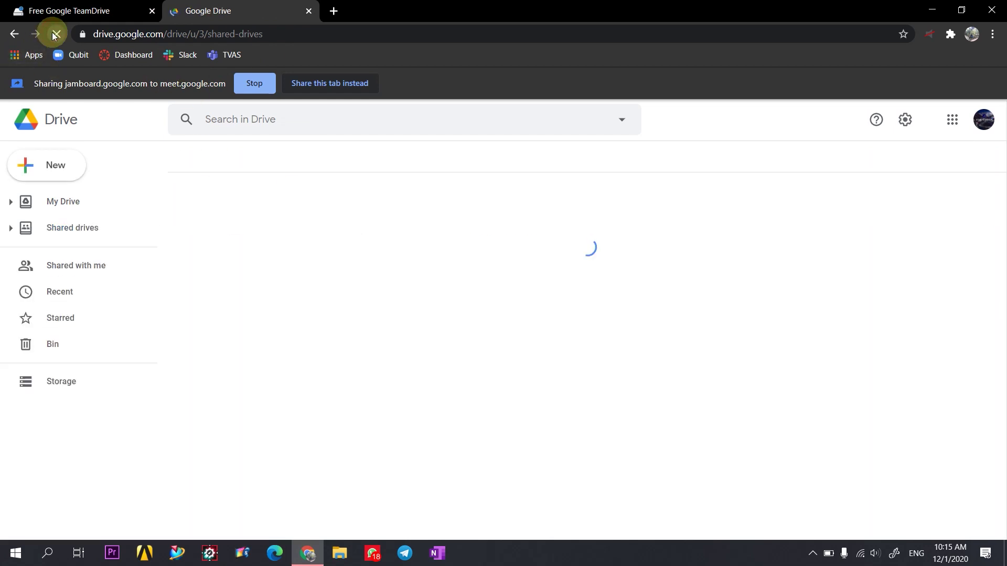